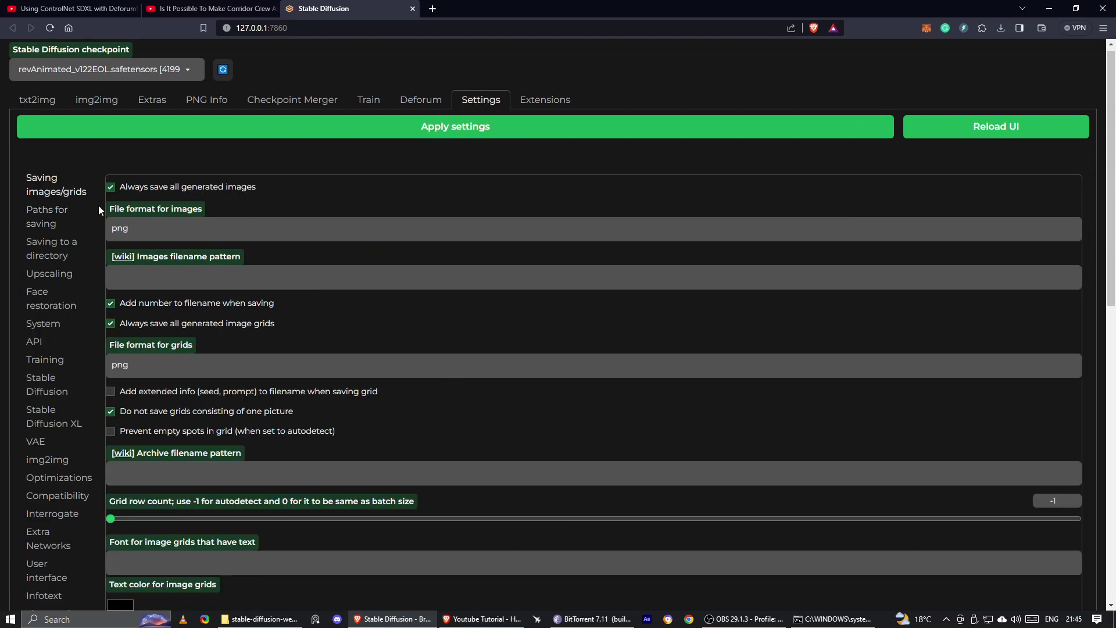
# - Go to the User interface settings and expand the Gradio theme dropdown
pyautogui.scroll(-6, 115, 244)
pyautogui.scroll(7, 271, 227)
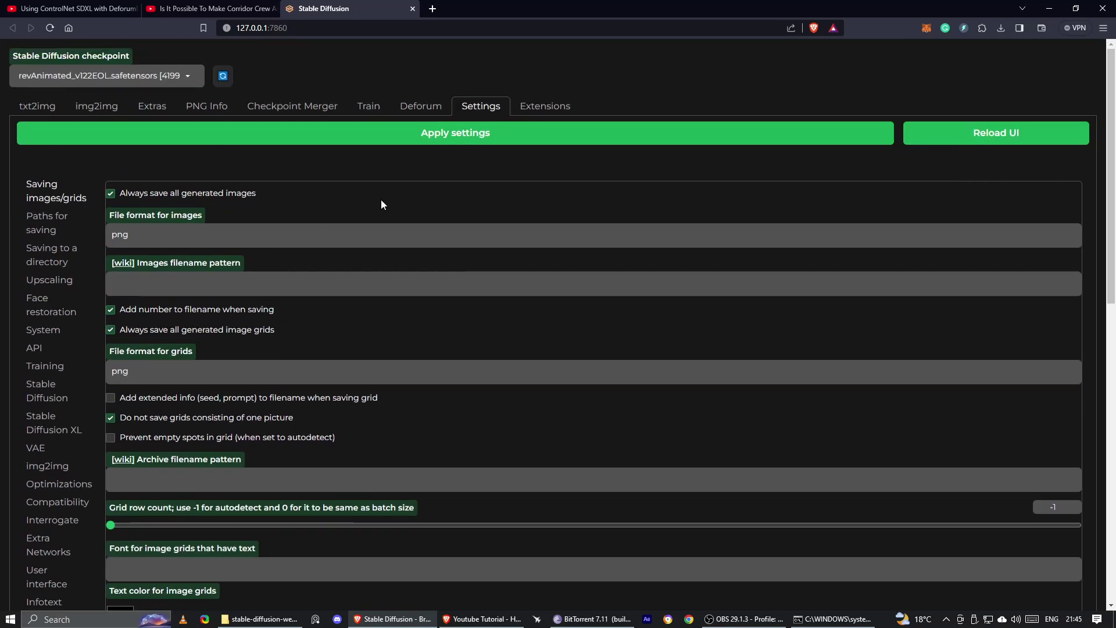
pyautogui.click(47, 576)
pyautogui.click(713, 260)
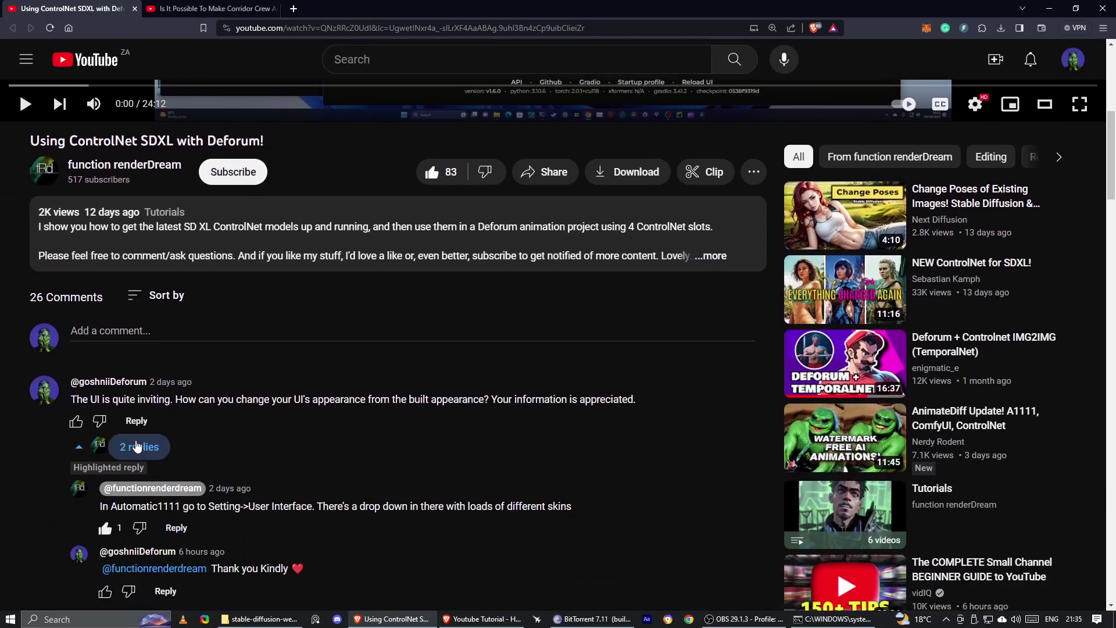
pyautogui.scroll(-3, 184, 424)
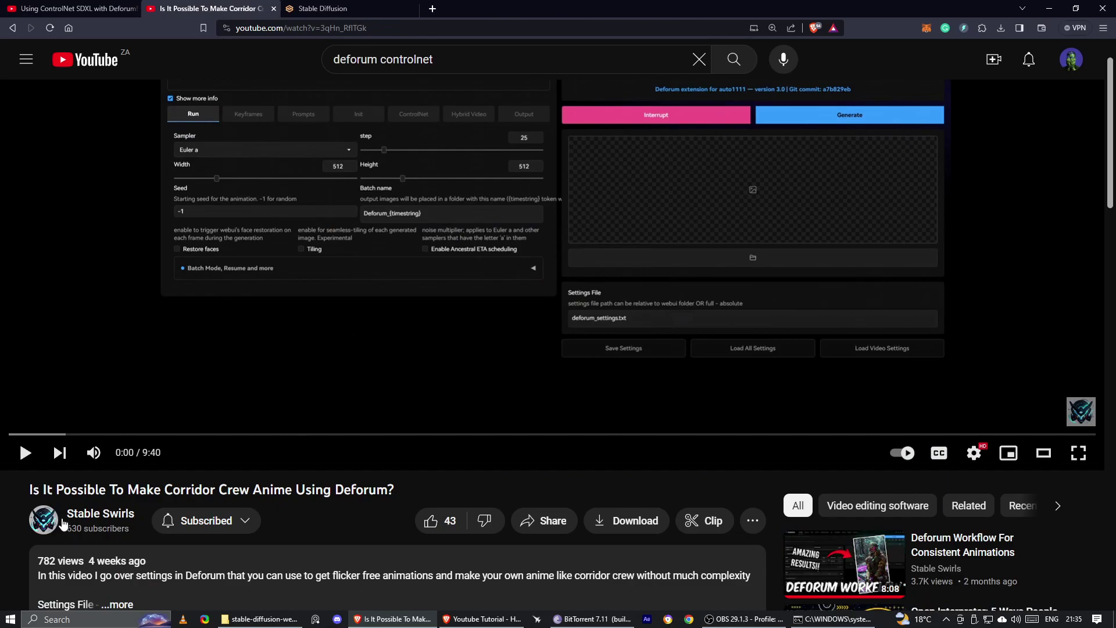
# - Scroll through the YouTube comments to read the reply about changing the UI theme
pyautogui.scroll(1, 209, 378)
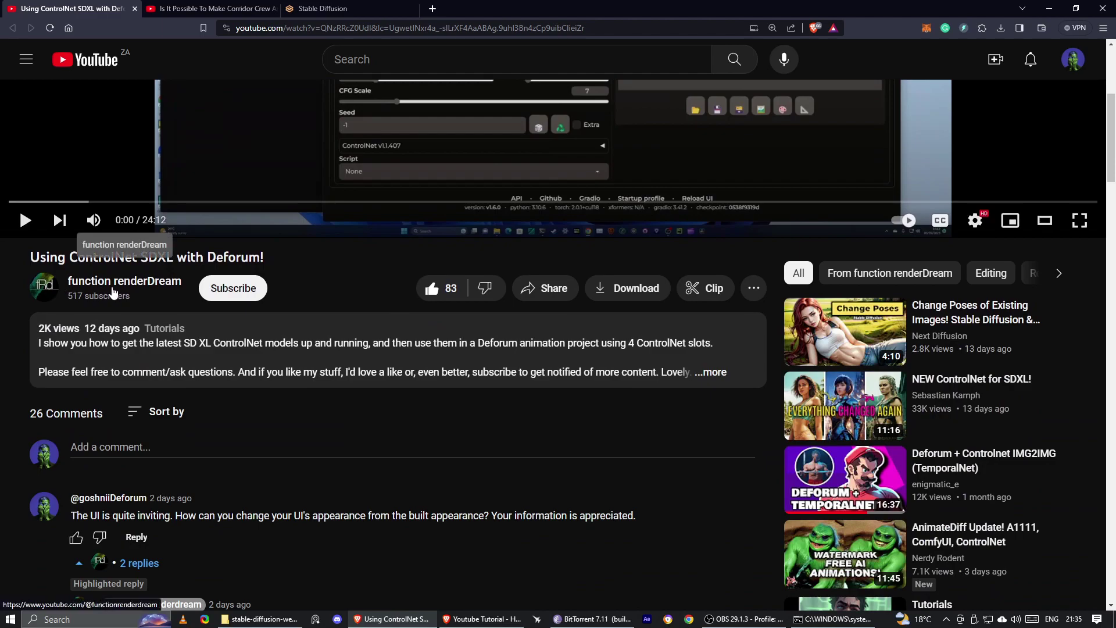
pyautogui.scroll(-6, 228, 372)
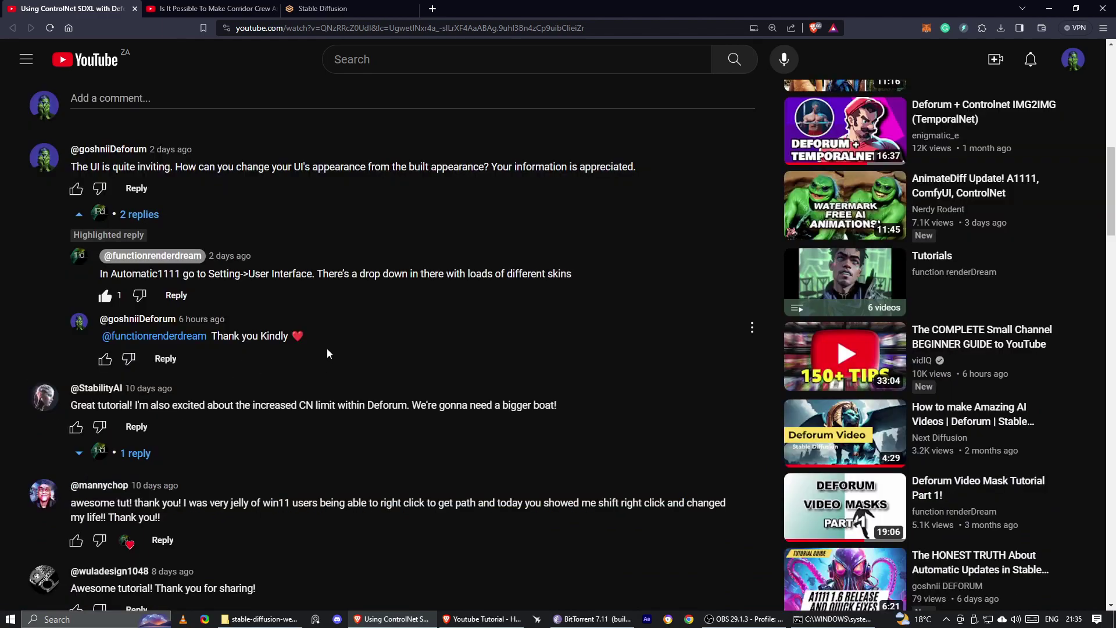
pyautogui.scroll(3, 269, 373)
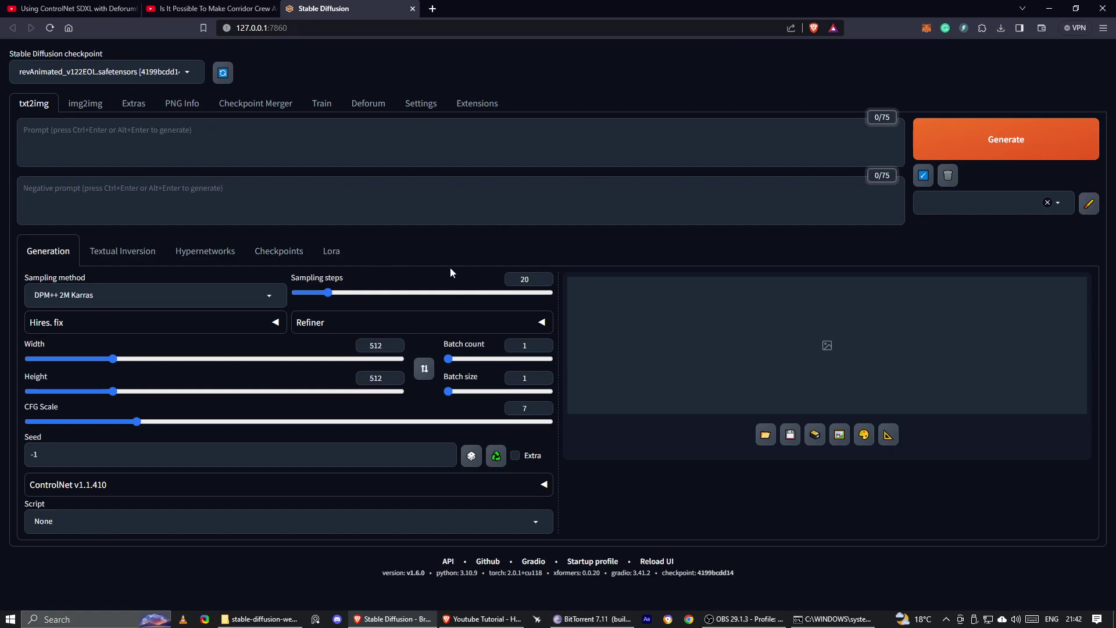
# - Open Settings and show the User interface page, scrolled to the top
pyautogui.click(422, 106)
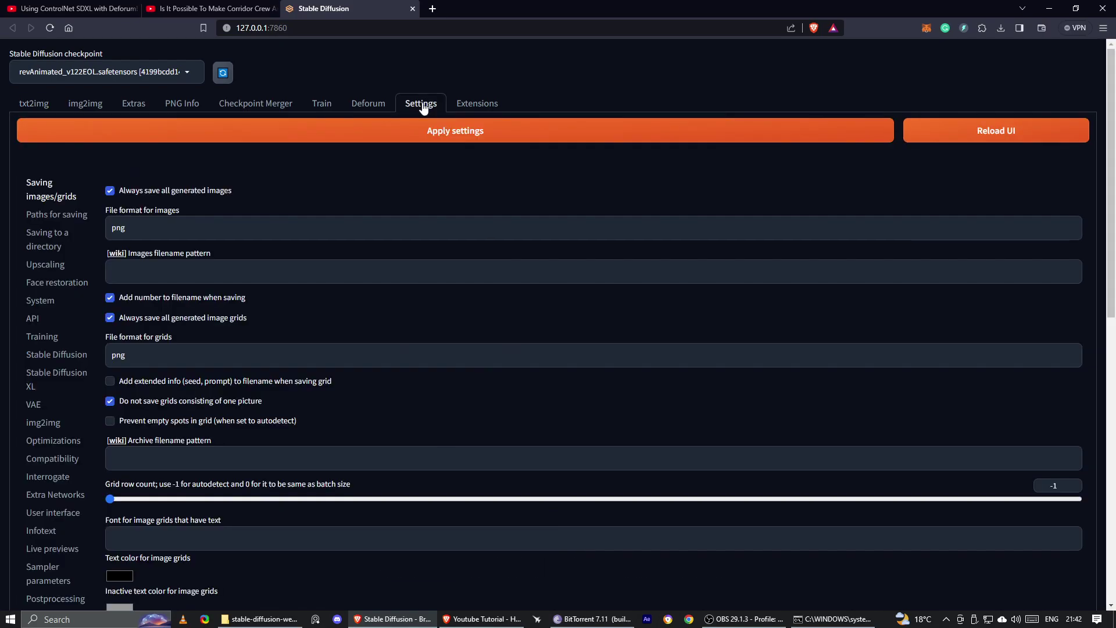
pyautogui.scroll(-3, 62, 279)
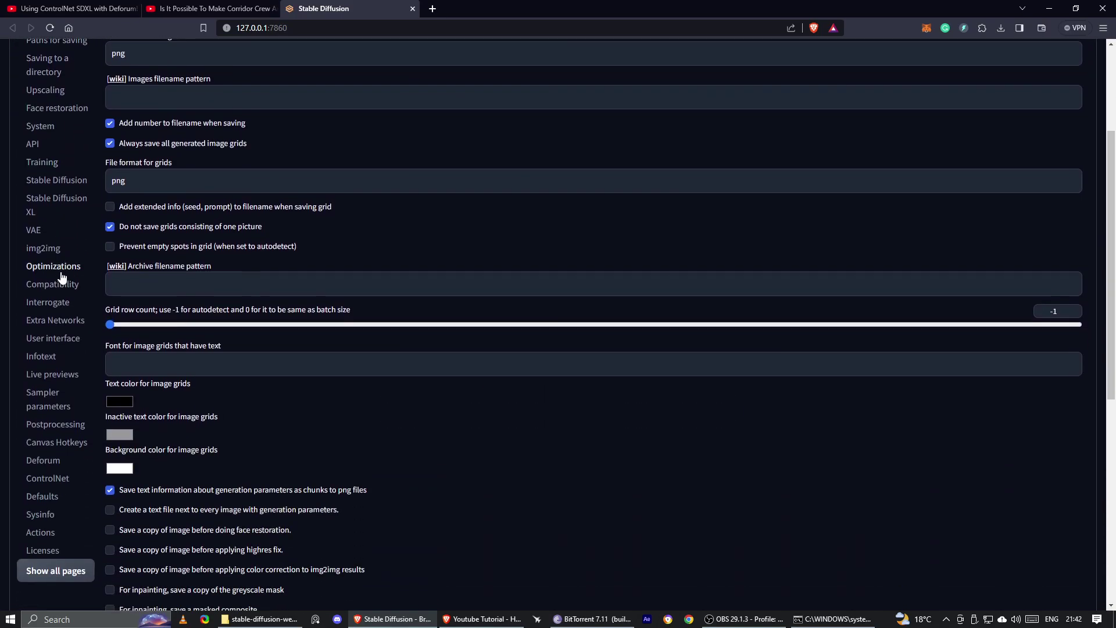
pyautogui.click(66, 339)
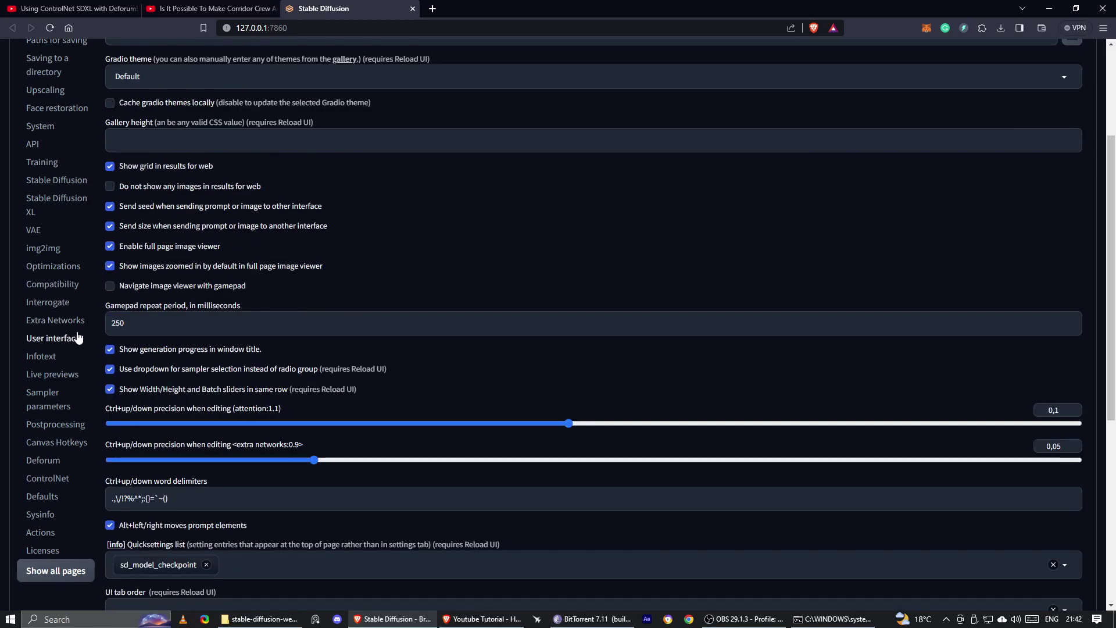
pyautogui.scroll(3, 356, 287)
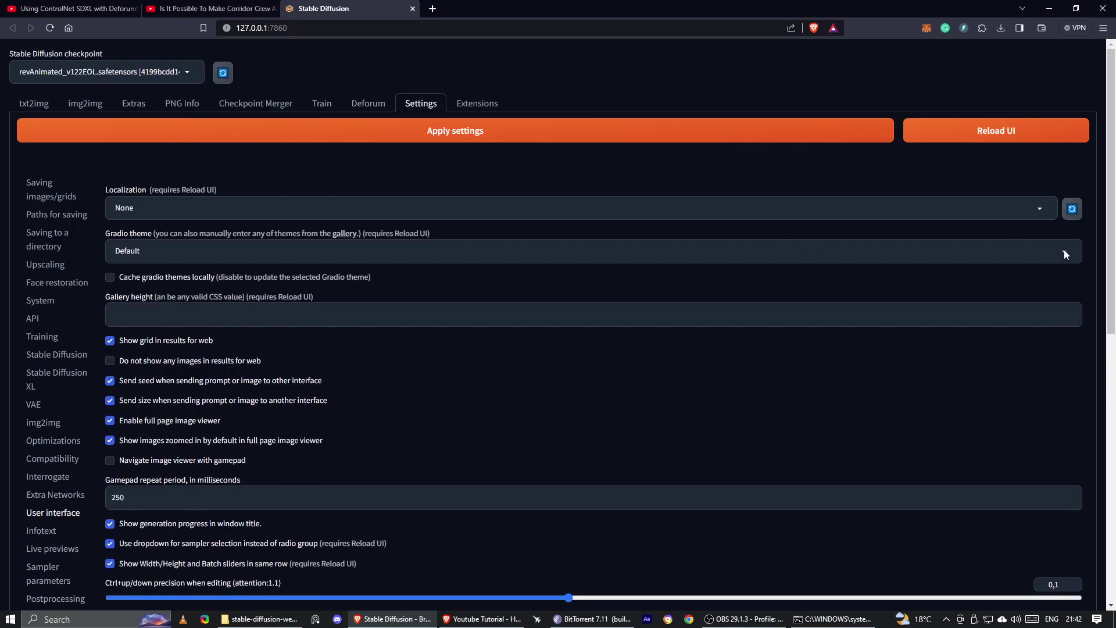
# - Select freddyaboulton/dracula_revamped in the Gradio theme dropdown
pyautogui.click(1064, 252)
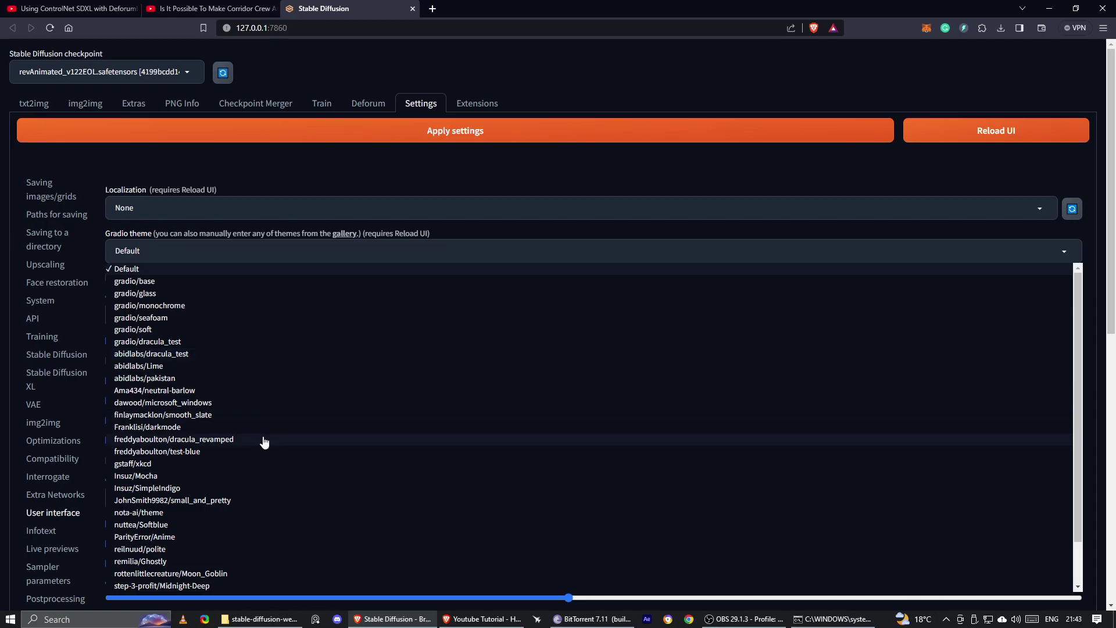
pyautogui.click(264, 441)
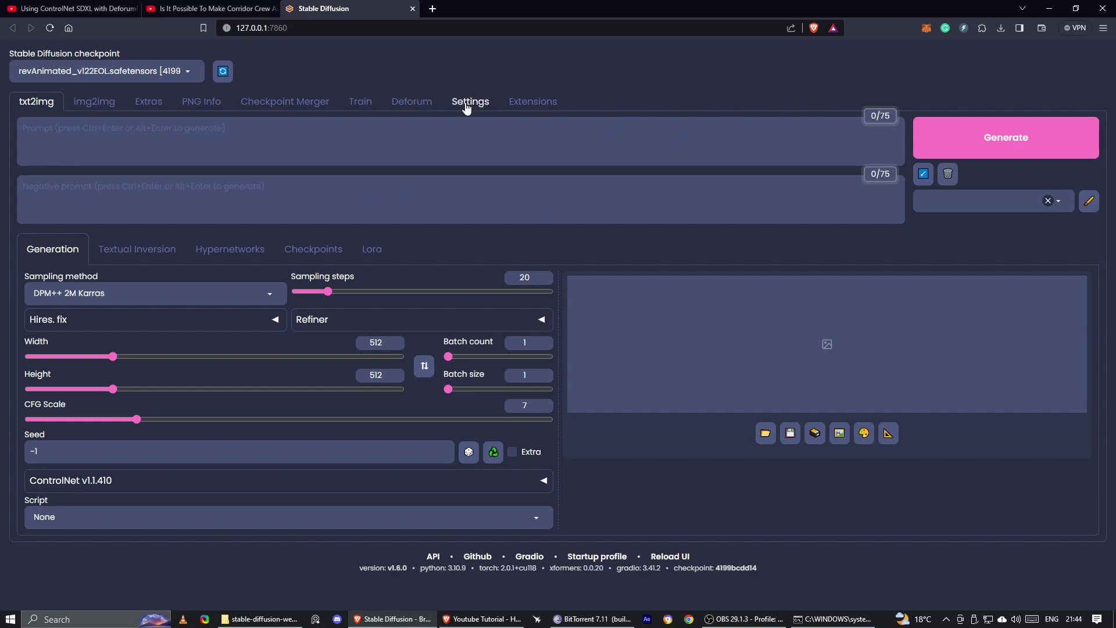
# - Set the Gradio theme to JohnSmith9982/small_and_pretty, apply it and reload the UI
pyautogui.click(474, 104)
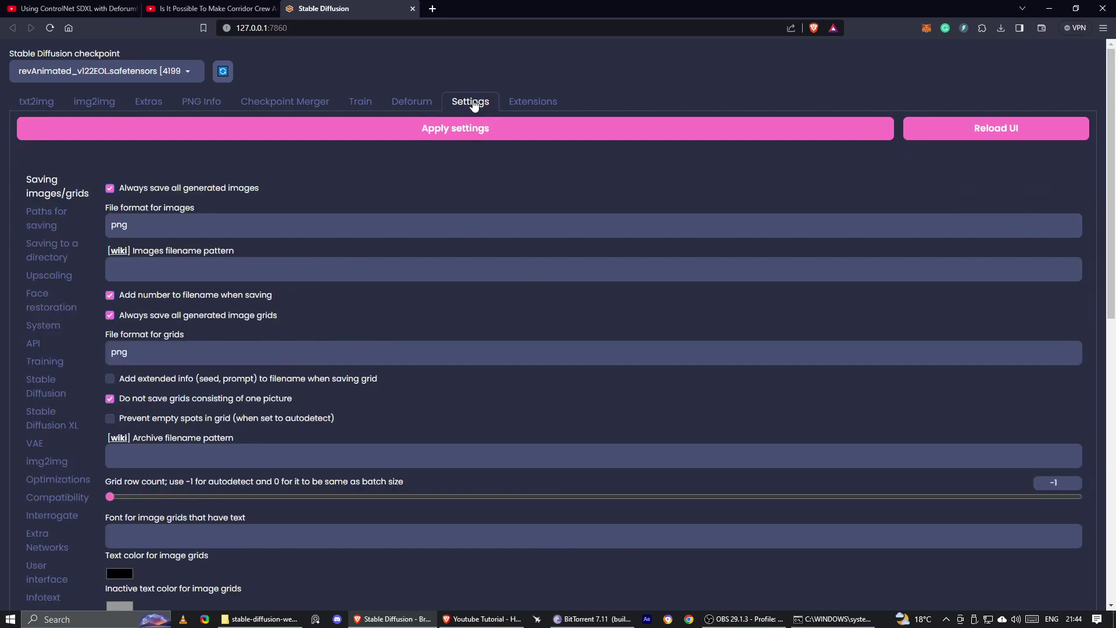
pyautogui.scroll(-4, 69, 279)
pyautogui.scroll(-2, 70, 256)
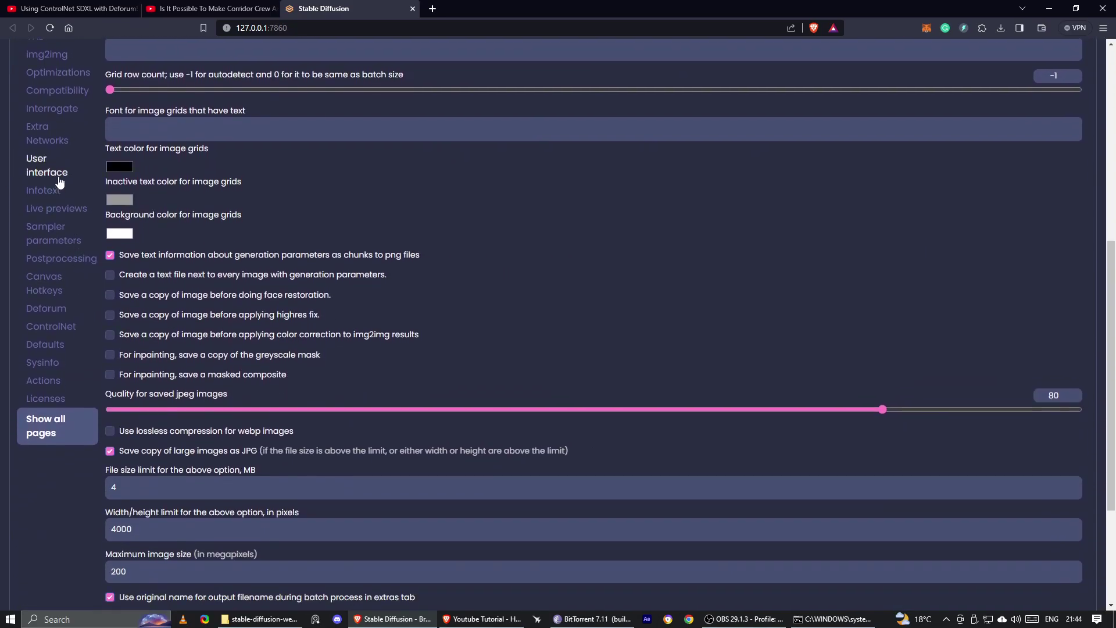
pyautogui.click(49, 170)
pyautogui.scroll(7, 116, 200)
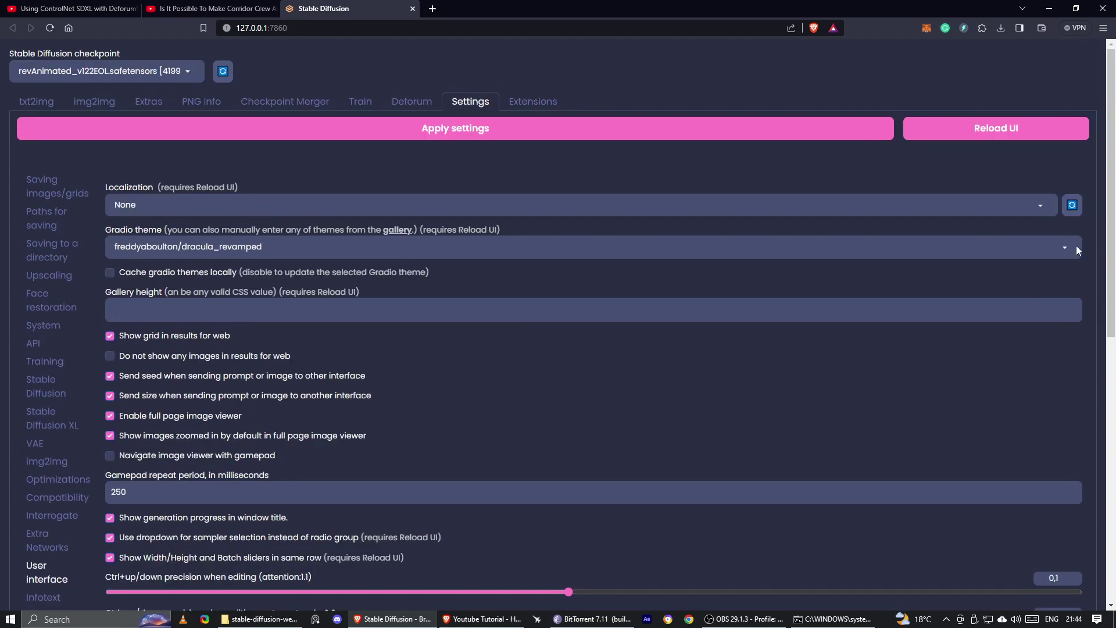
pyautogui.click(1064, 247)
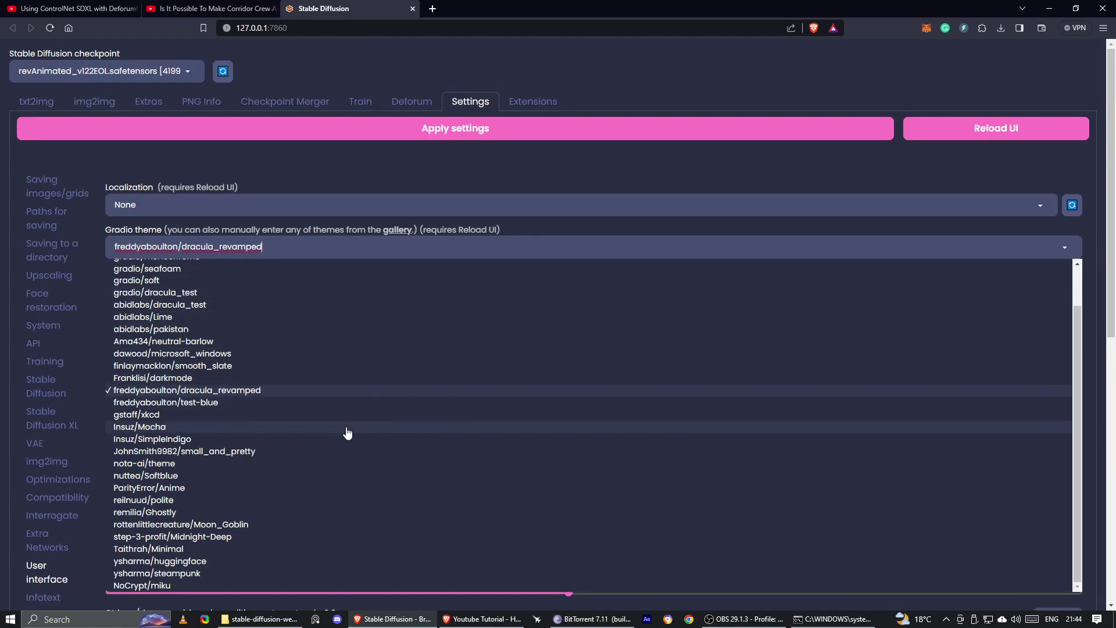
pyautogui.click(244, 452)
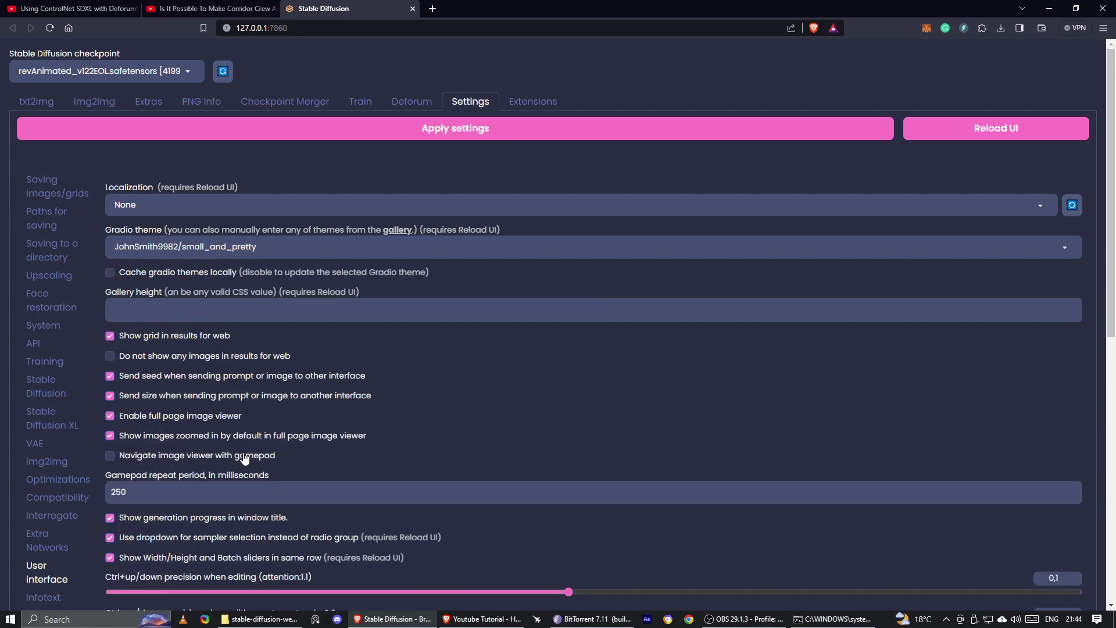
pyautogui.click(457, 138)
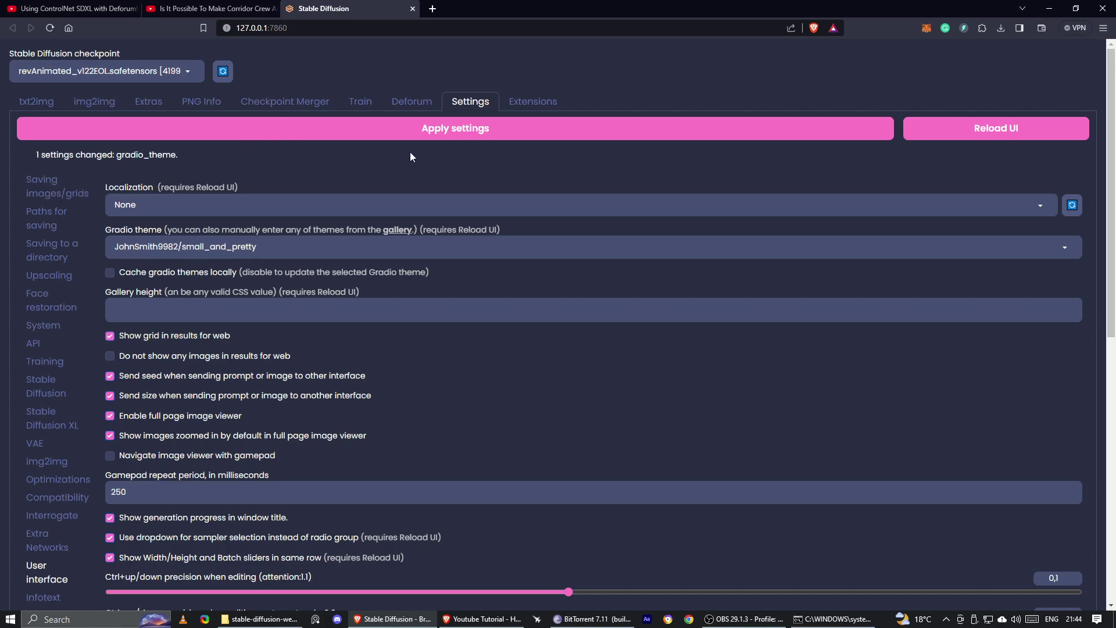
pyautogui.click(1007, 137)
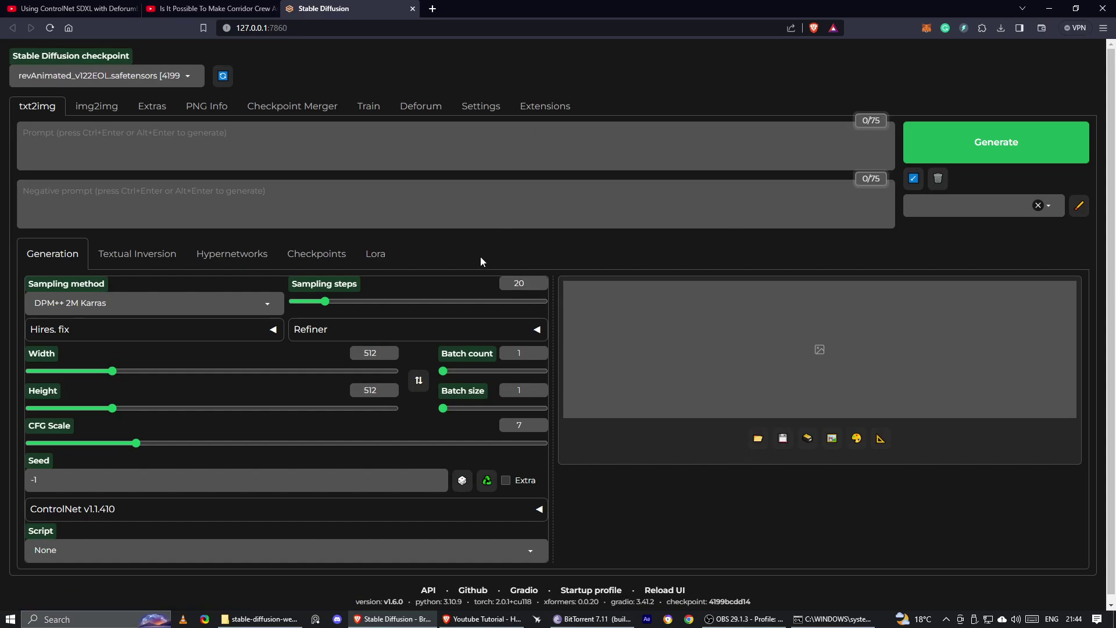
# - Choose rottenlittlecreature/Moon_Goblin as the Gradio theme and reload the UI
pyautogui.scroll(-1, 422, 267)
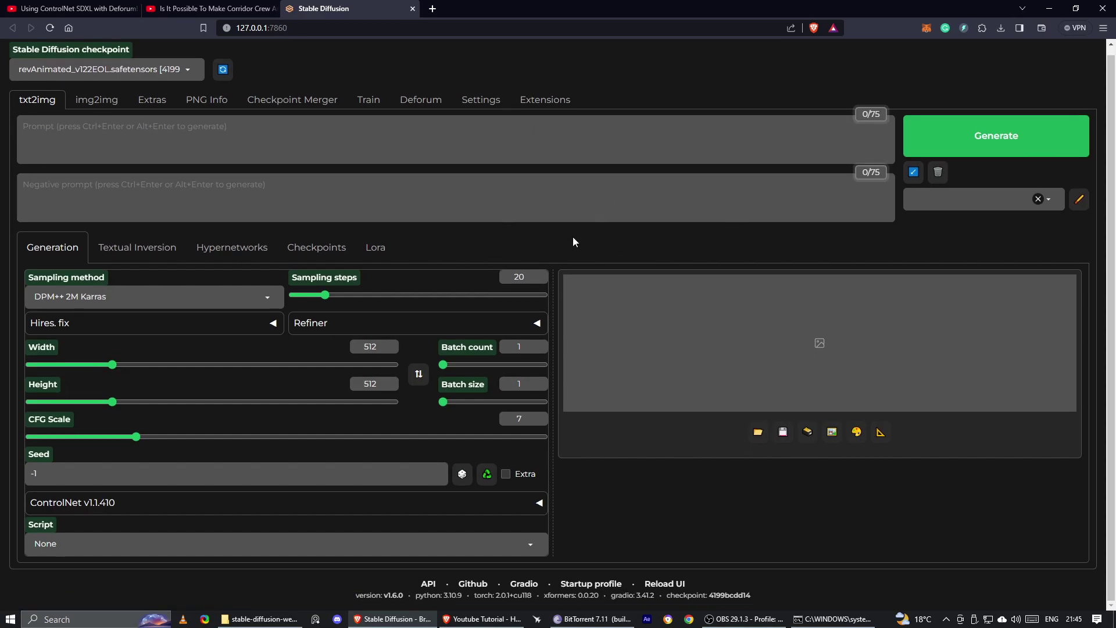
pyautogui.click(480, 101)
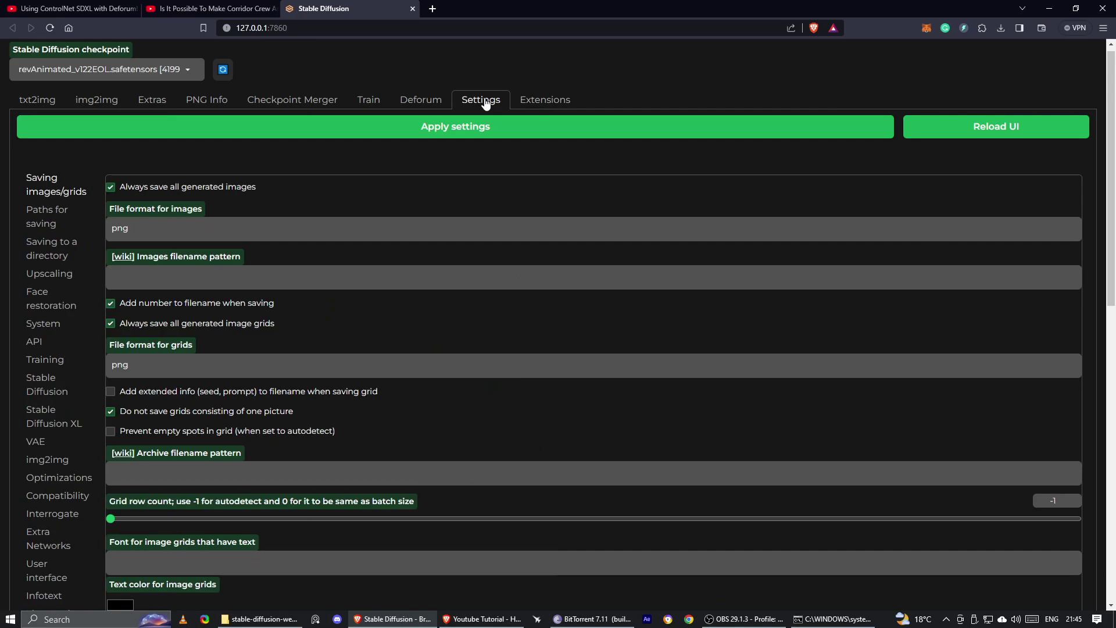
pyautogui.scroll(-4, 72, 368)
pyautogui.click(55, 350)
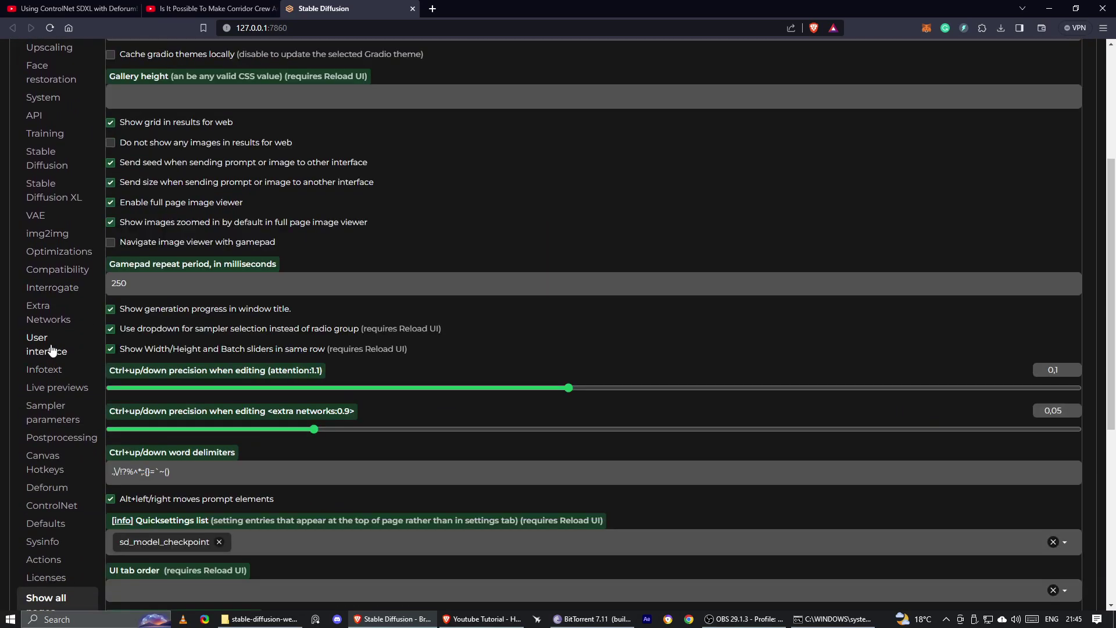
pyautogui.scroll(4, 370, 280)
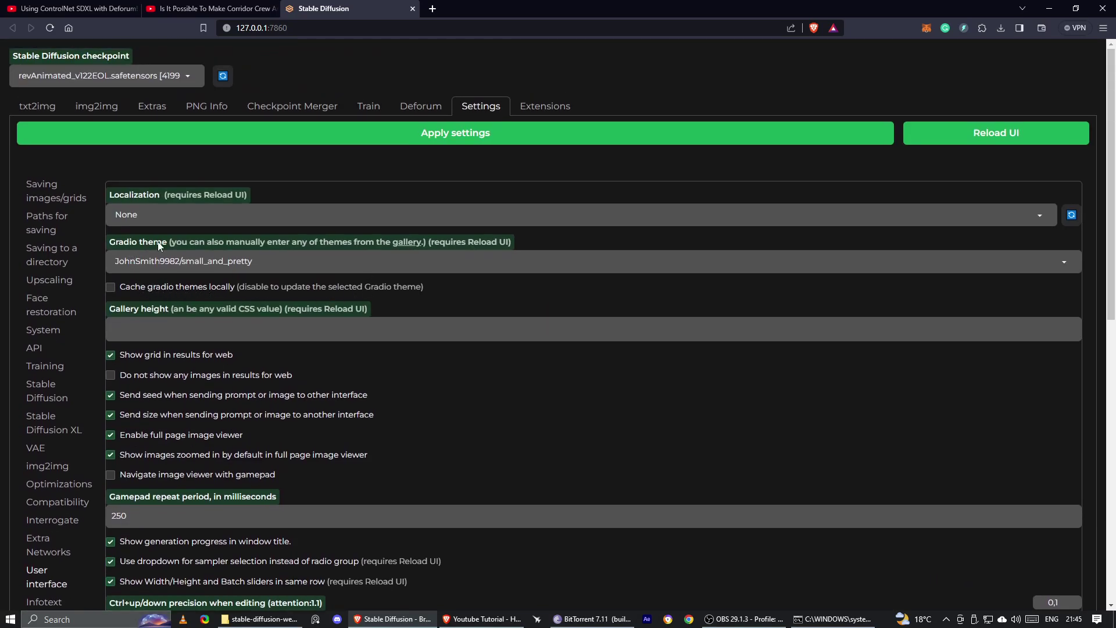
pyautogui.click(724, 258)
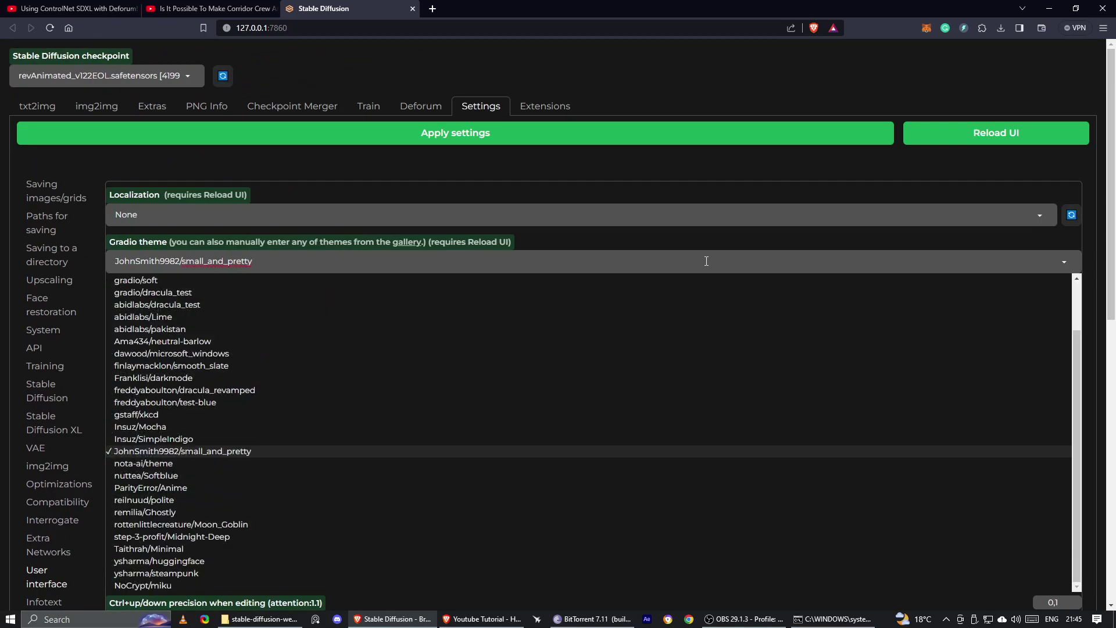
pyautogui.click(244, 526)
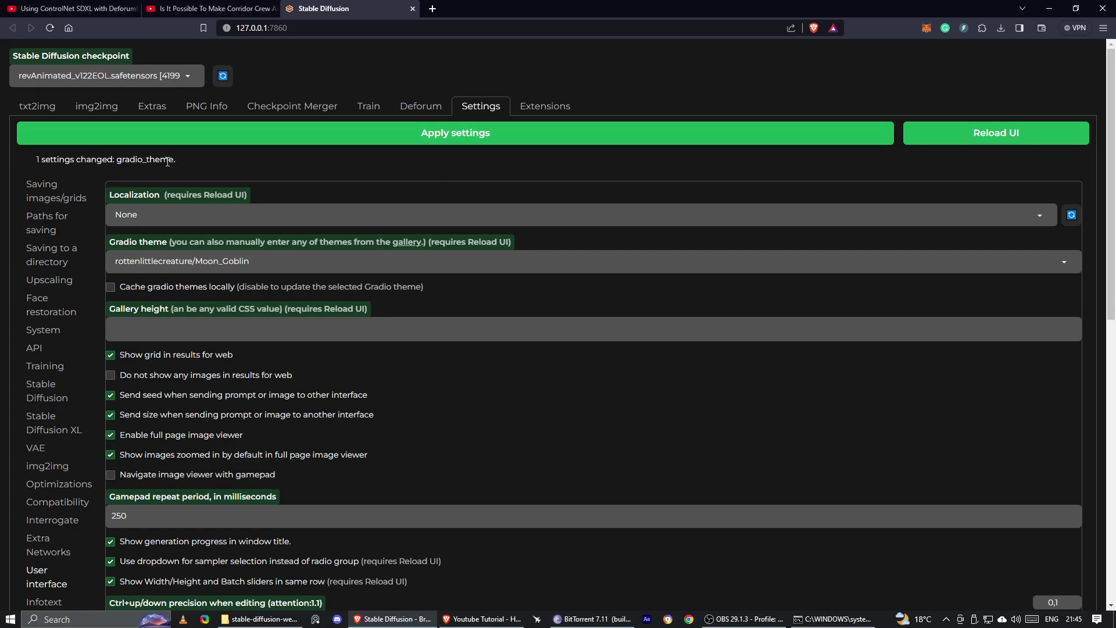
pyautogui.click(1010, 140)
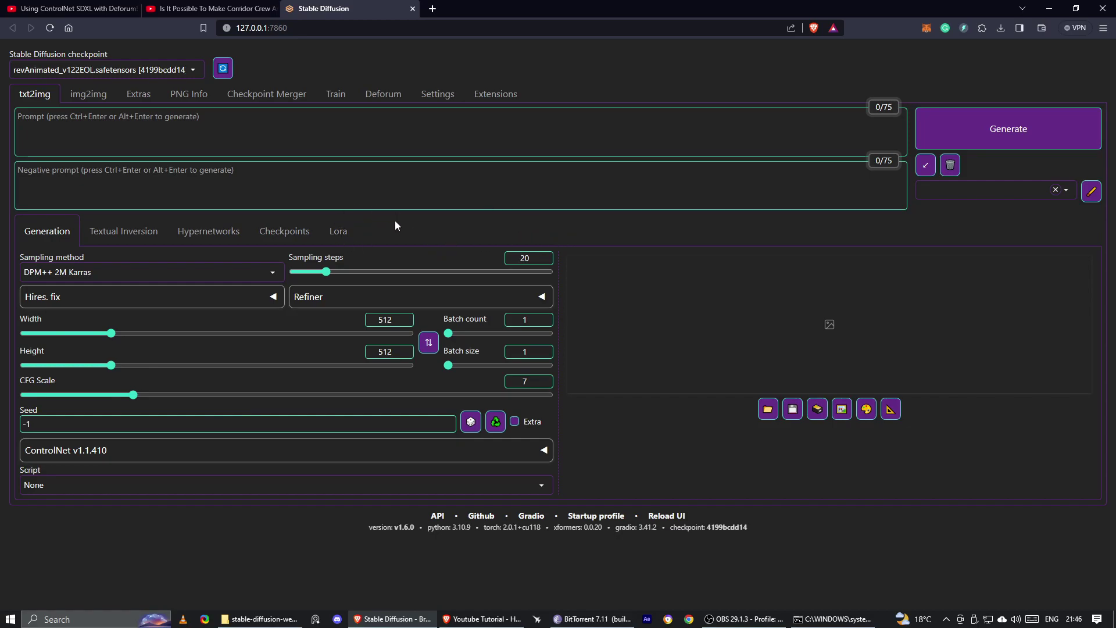
# - Set the Gradio theme back to Default, apply the settings and reload the UI
pyautogui.click(437, 94)
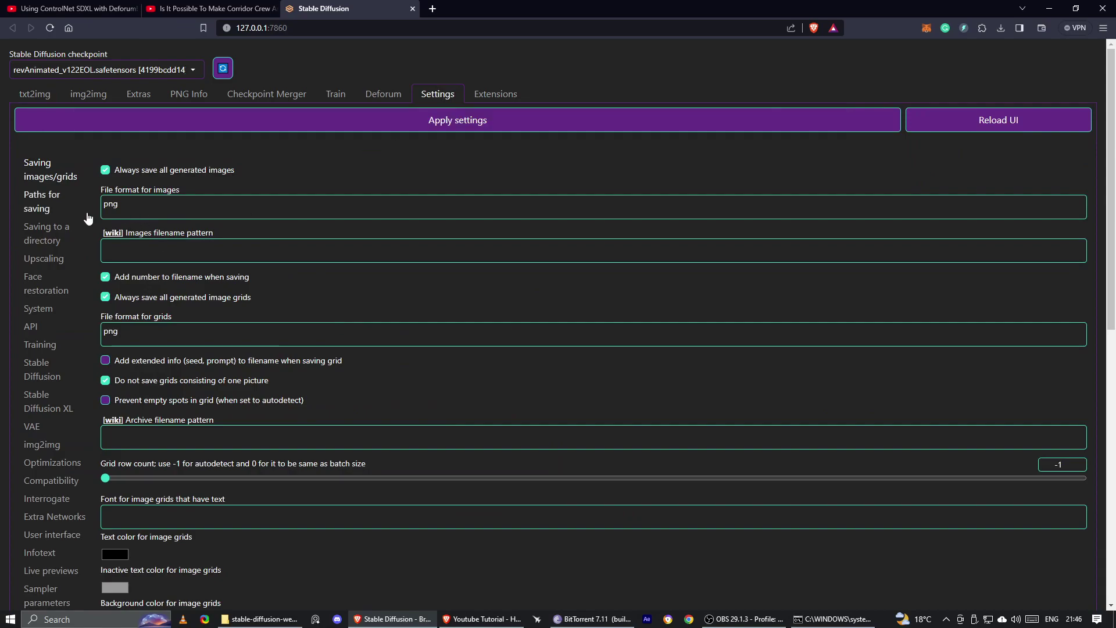
pyautogui.scroll(-5, 87, 218)
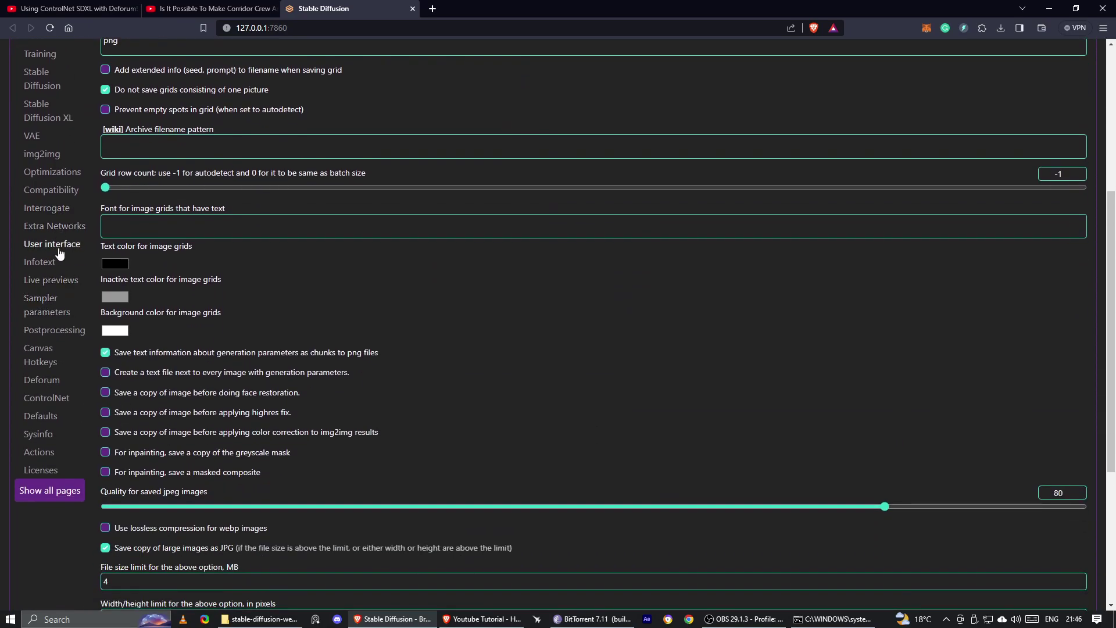
pyautogui.click(58, 252)
pyautogui.scroll(5, 186, 247)
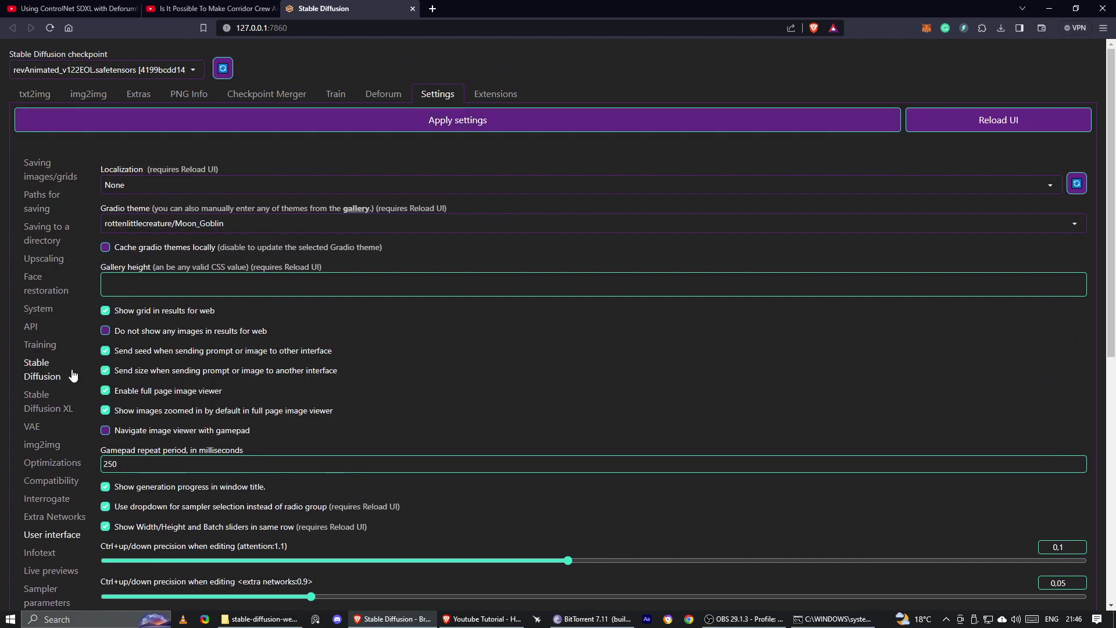
pyautogui.scroll(-2, 72, 375)
pyautogui.scroll(2, 298, 279)
pyautogui.click(334, 224)
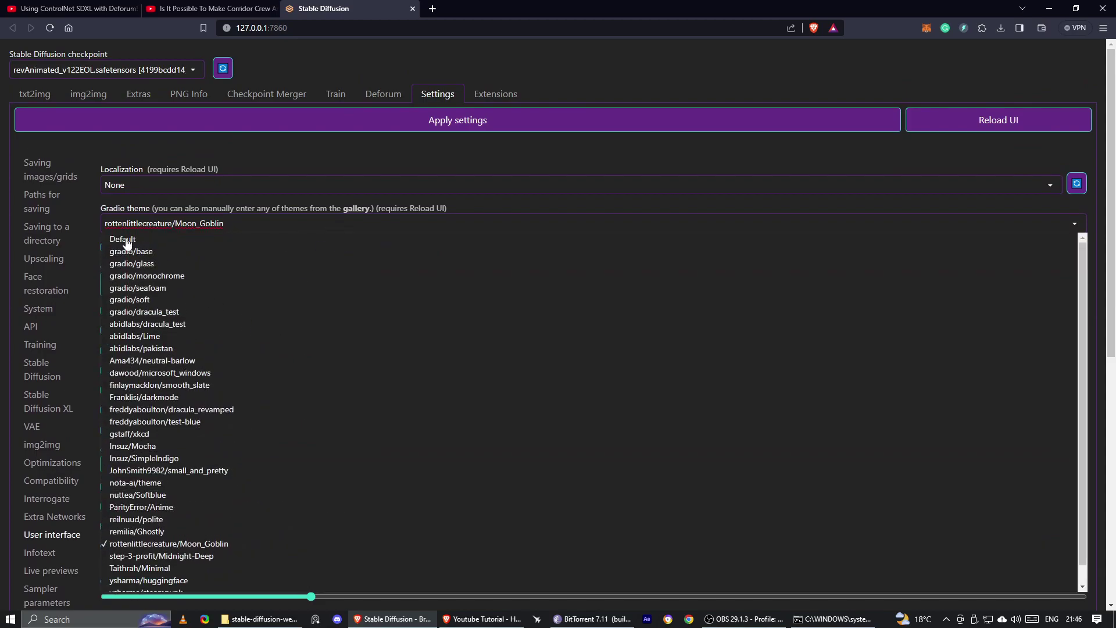
pyautogui.click(127, 243)
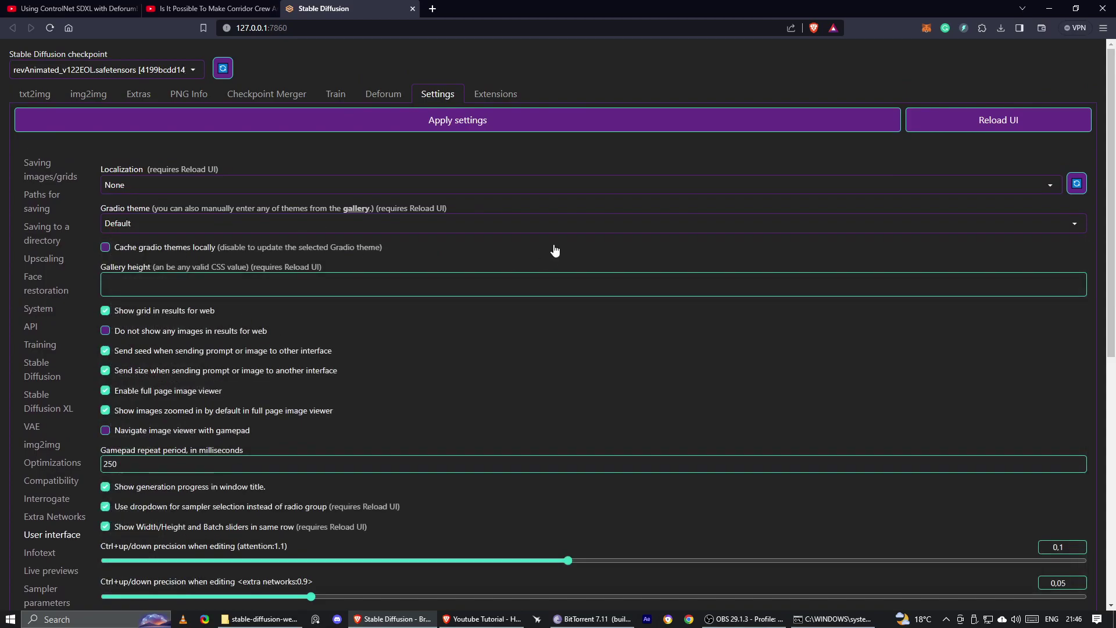
pyautogui.click(459, 127)
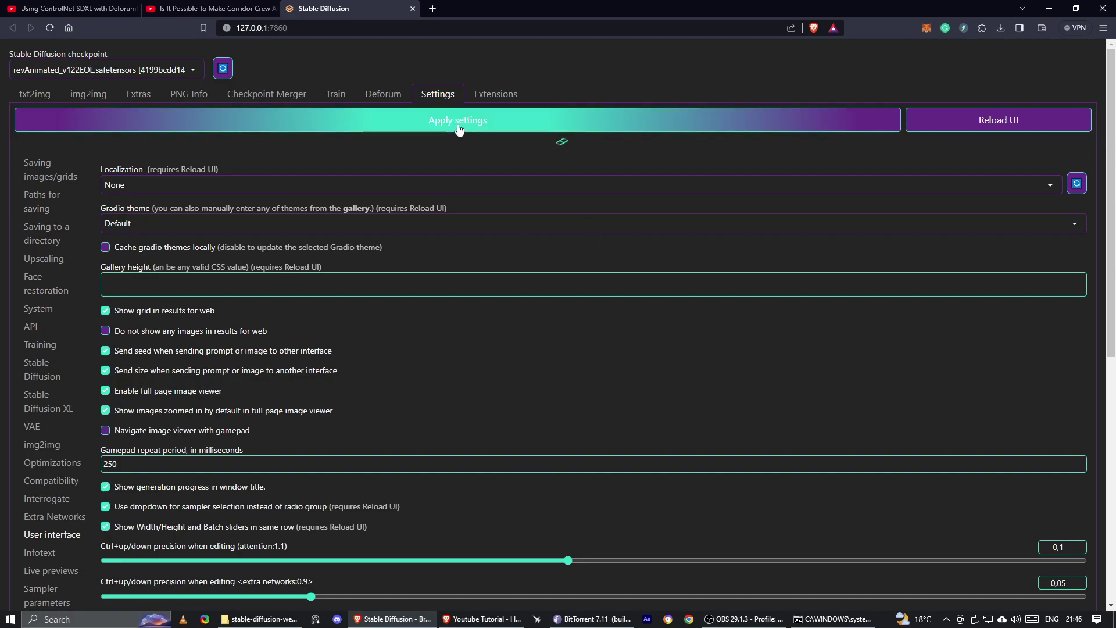
pyautogui.click(1010, 123)
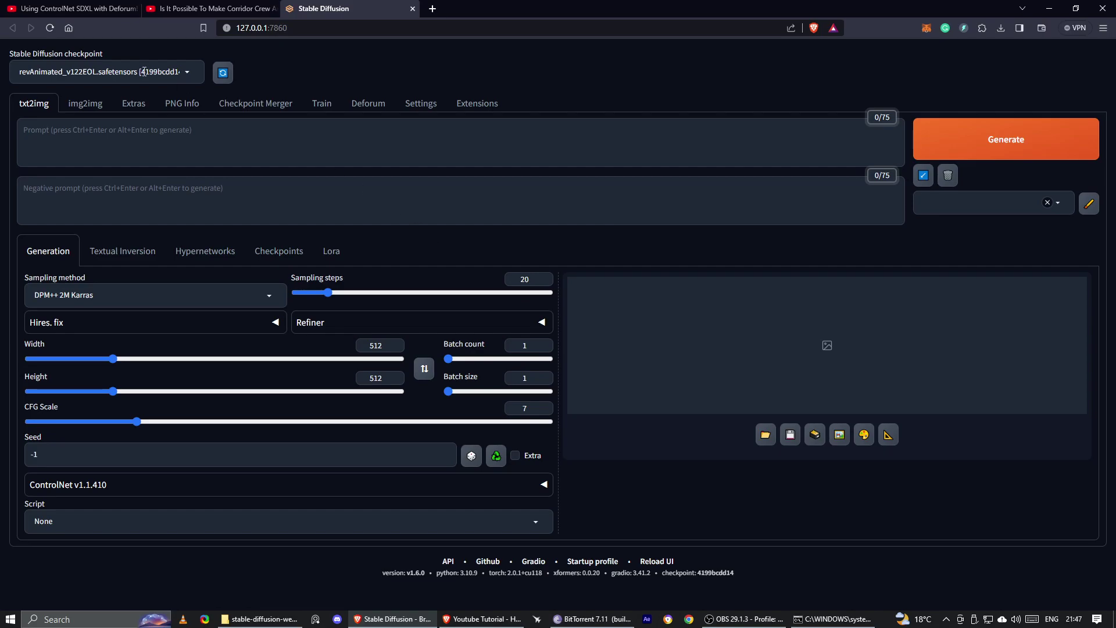
# - Switch to the YouTube video and scroll down to the comments about changing the UI look
pyautogui.click(70, 9)
pyautogui.scroll(-4, 274, 341)
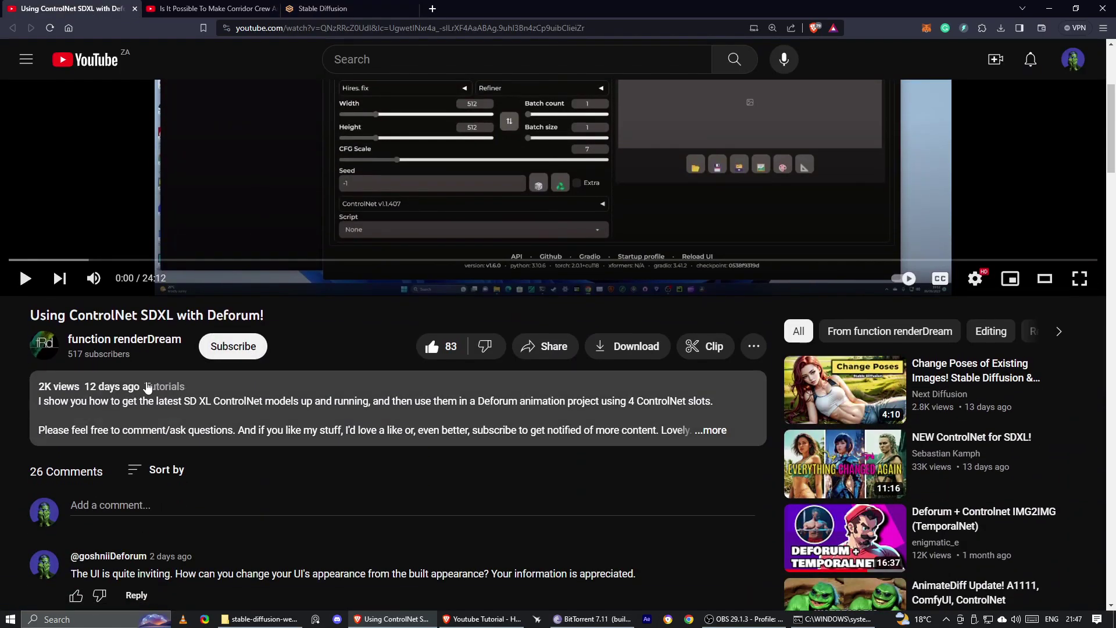
pyautogui.scroll(-1, 207, 396)
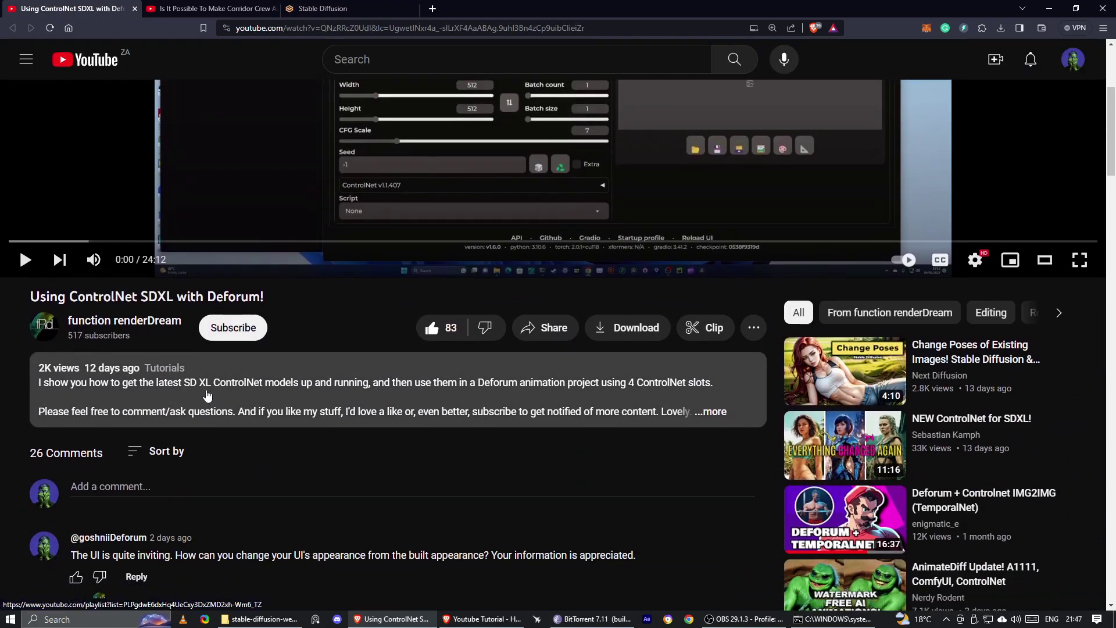
pyautogui.scroll(-4, 208, 395)
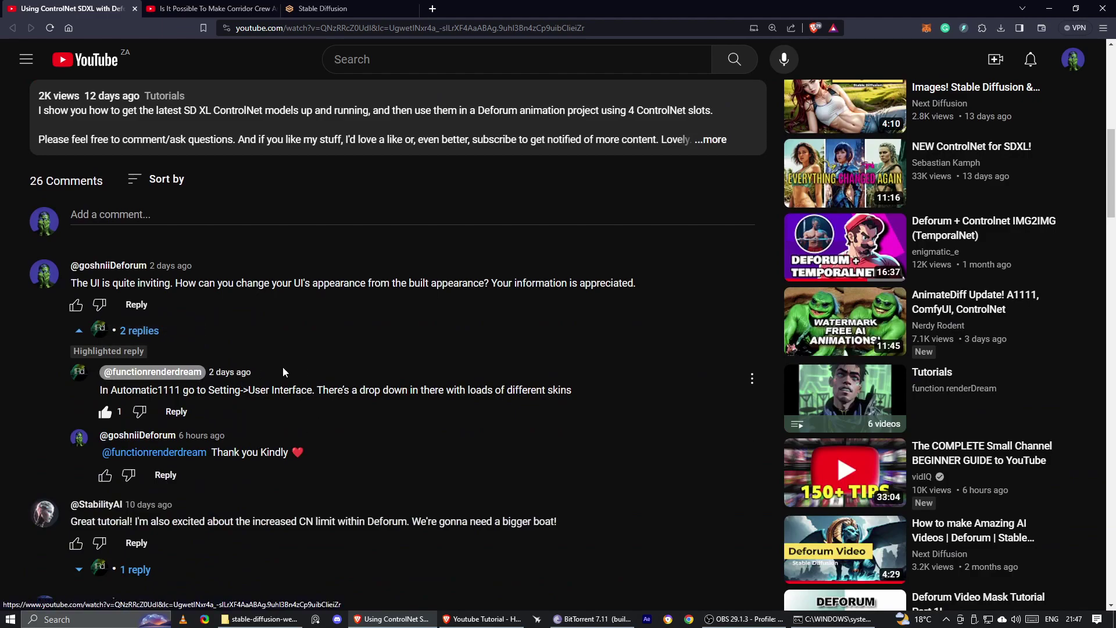
pyautogui.scroll(1, 321, 361)
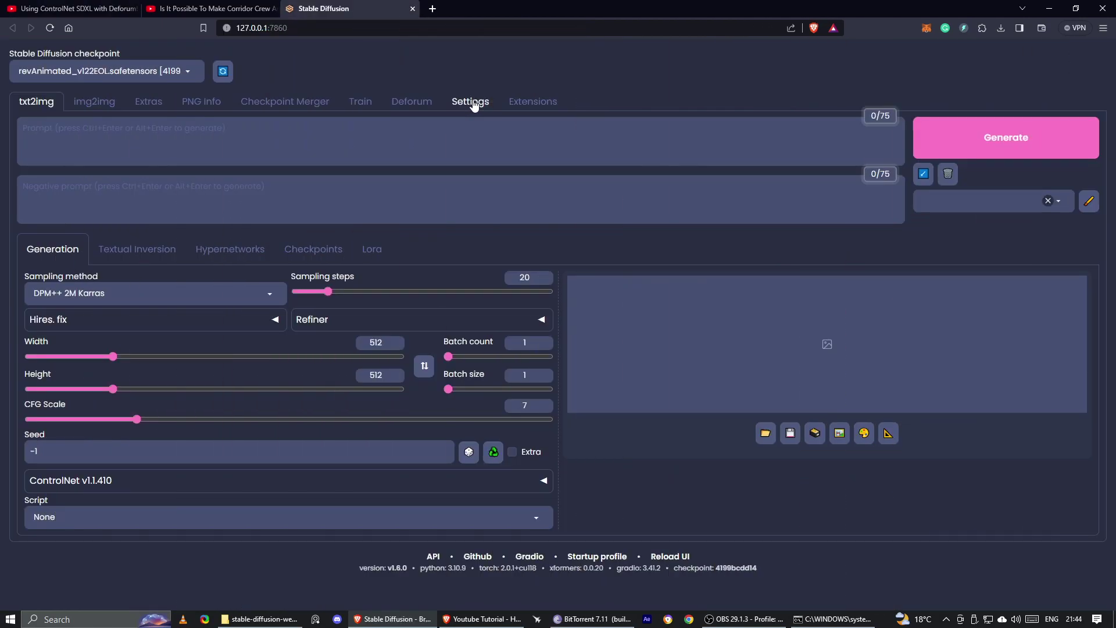
# - Go to Settings > User interface and expand the Gradio theme dropdown
pyautogui.click(472, 102)
pyautogui.scroll(-4, 70, 254)
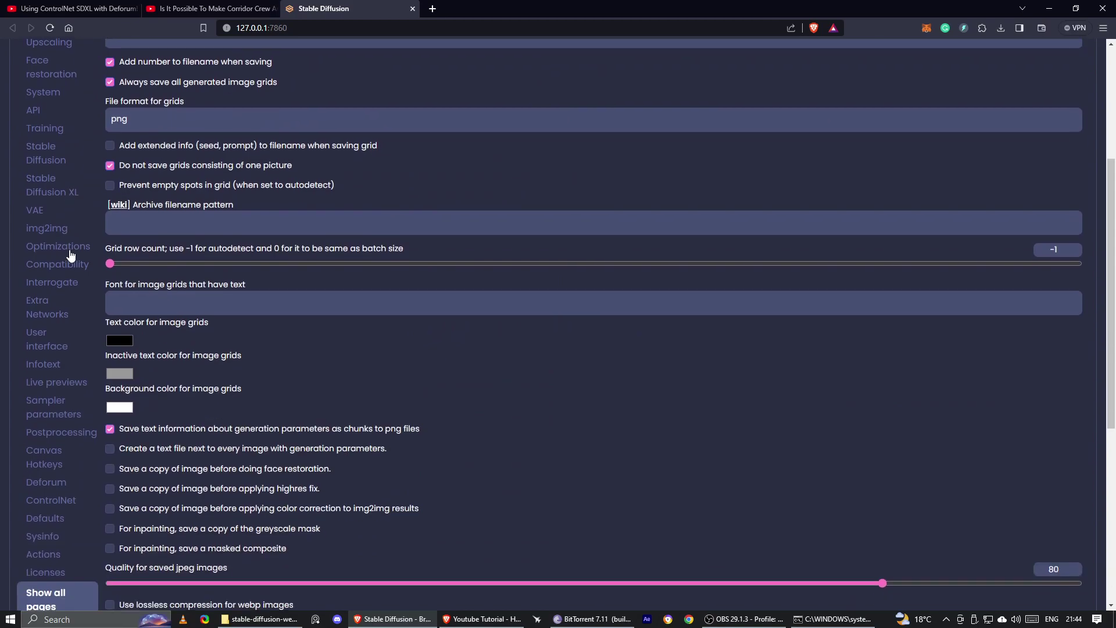
pyautogui.scroll(-3, 58, 215)
pyautogui.click(47, 171)
pyautogui.scroll(4, 116, 200)
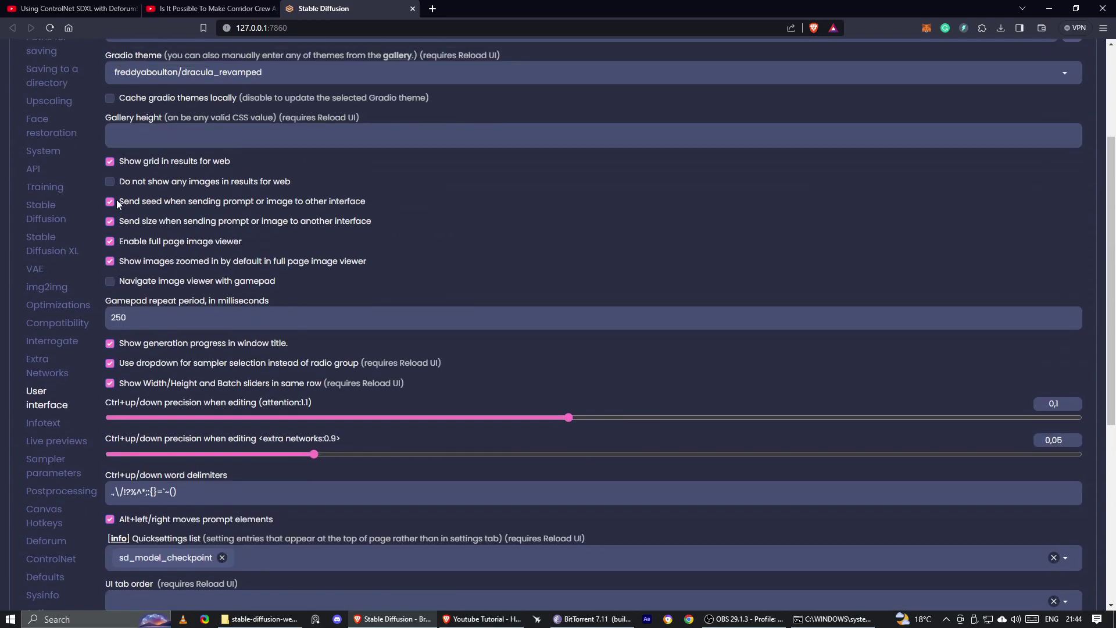
pyautogui.scroll(3, 164, 202)
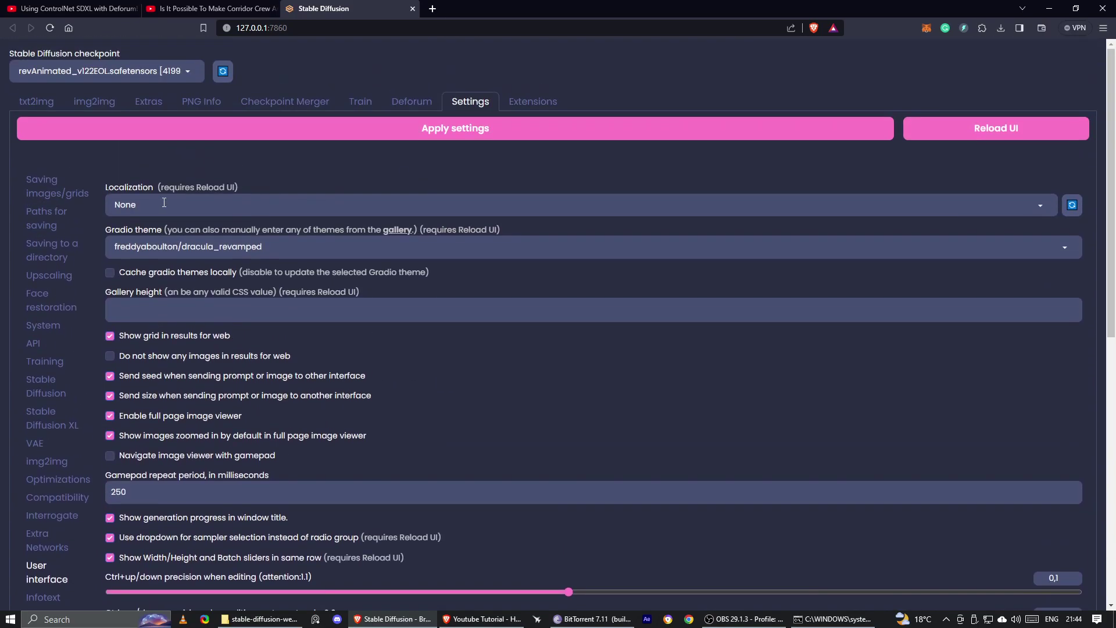
pyautogui.click(1065, 248)
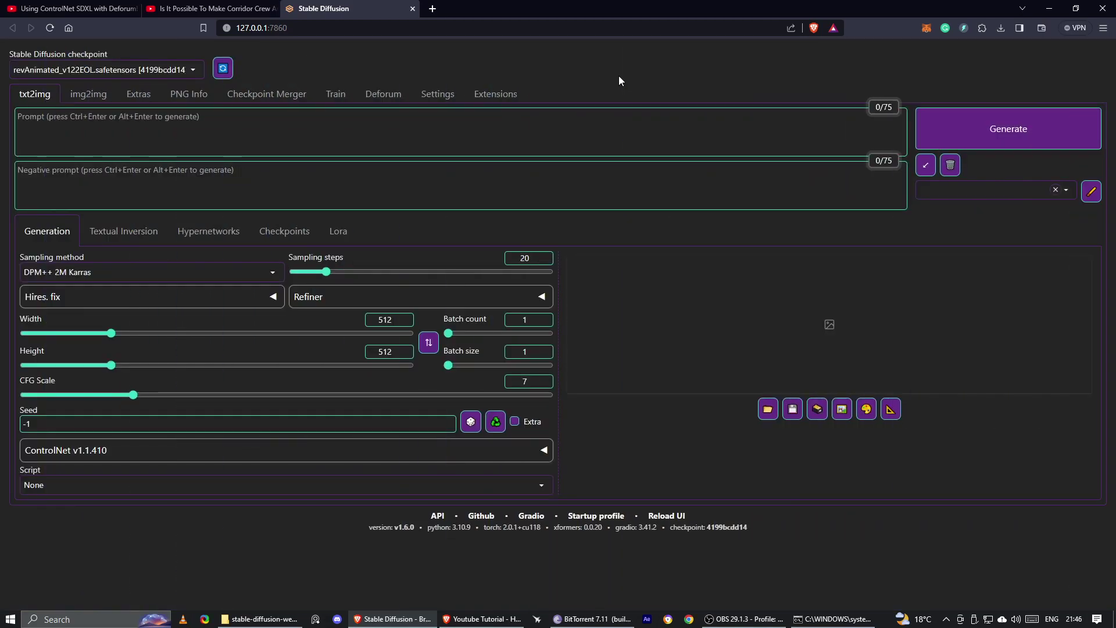
# - Reopen Settings and scroll down to the image and grid saving options
pyautogui.click(437, 99)
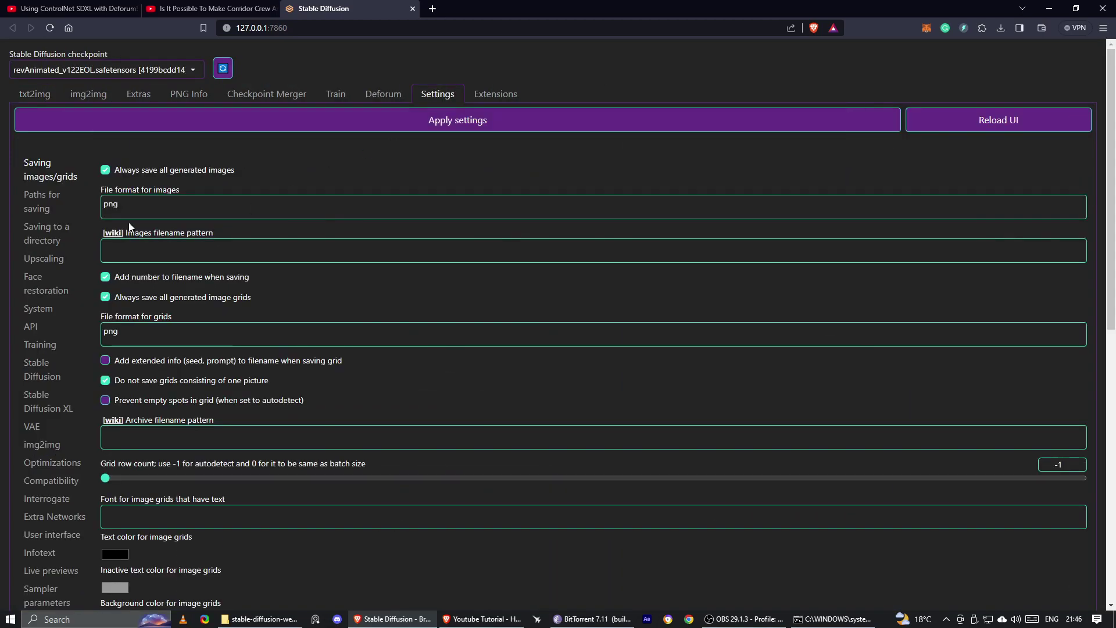
pyautogui.scroll(-3, 63, 219)
pyautogui.scroll(-2, 63, 219)
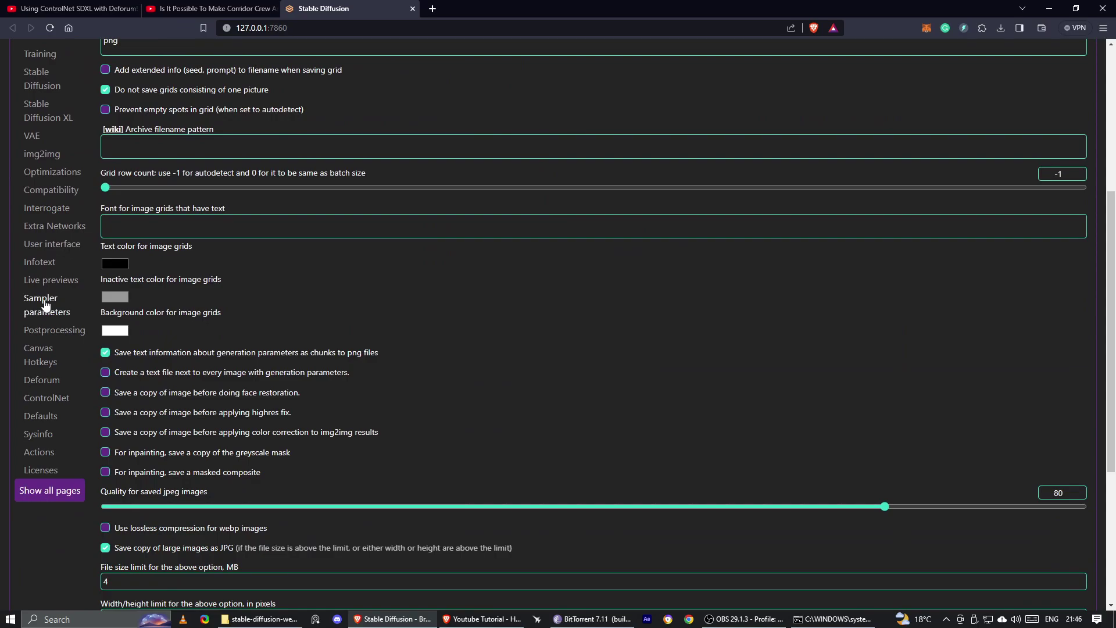